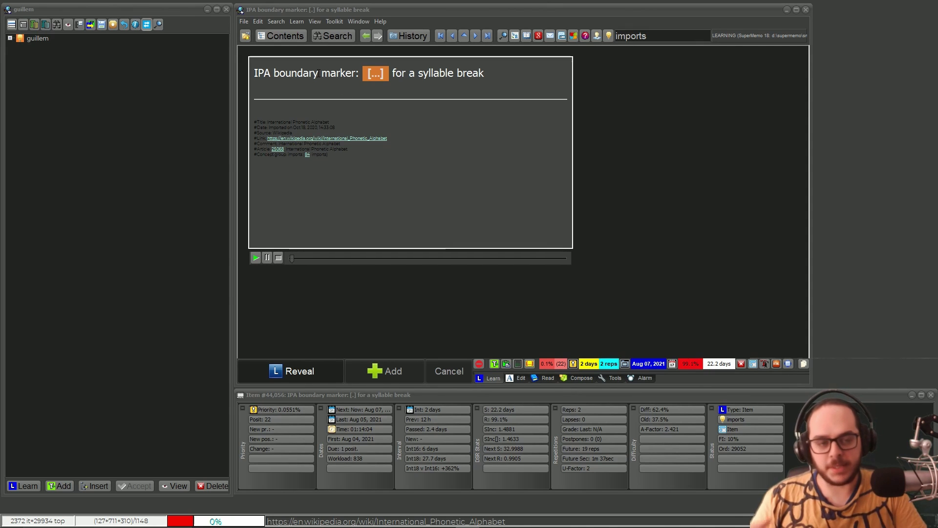
{"action": "left_click", "coordinate": [319, 73]}
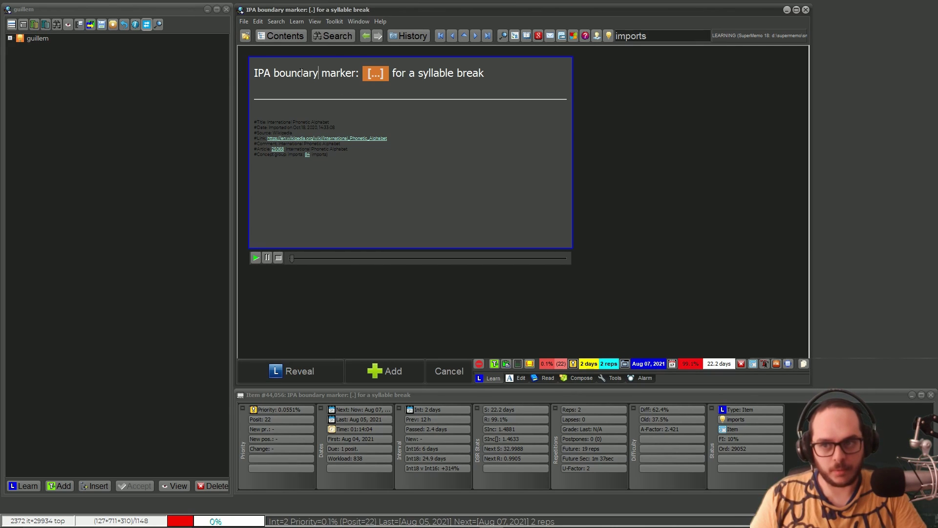
{"action": "left_click_drag", "start_coordinate": [319, 73], "coordinate": [273, 74]}
{"action": "key", "text": "Escape"}
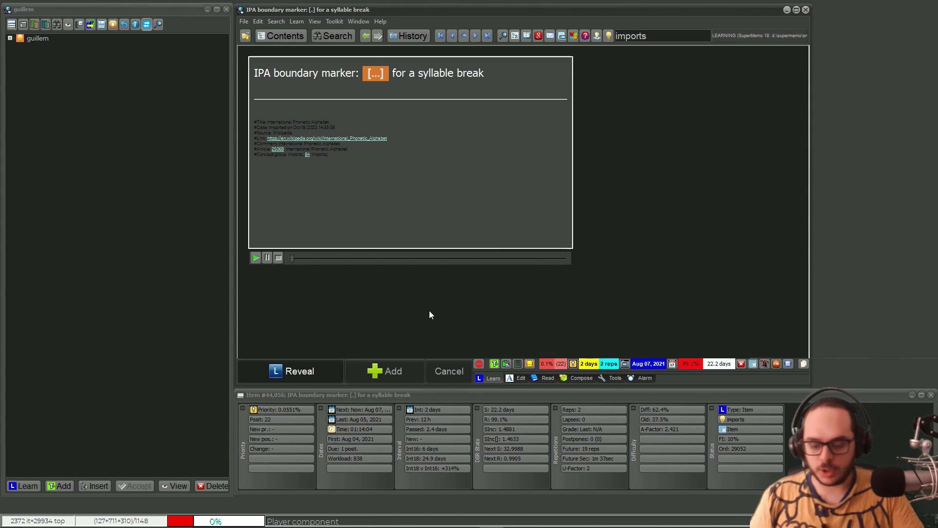
Switch to the Adveng 2018 collection and search its elements for "boundary"
{"action": "key", "text": "ctrl+o"}
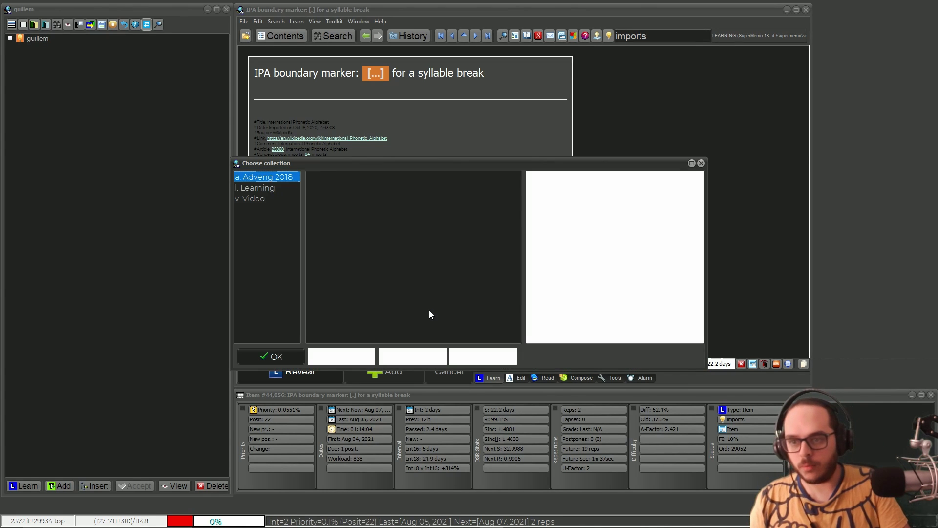
{"action": "key", "text": "Return"}
{"action": "left_click", "coordinate": [336, 39]}
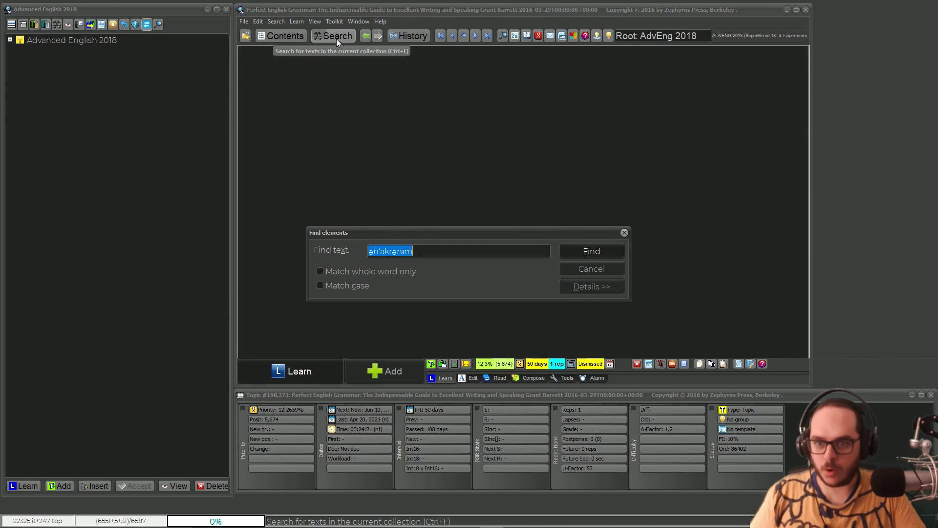
{"action": "type", "text": "boundary"}
{"action": "key", "text": "Return"}
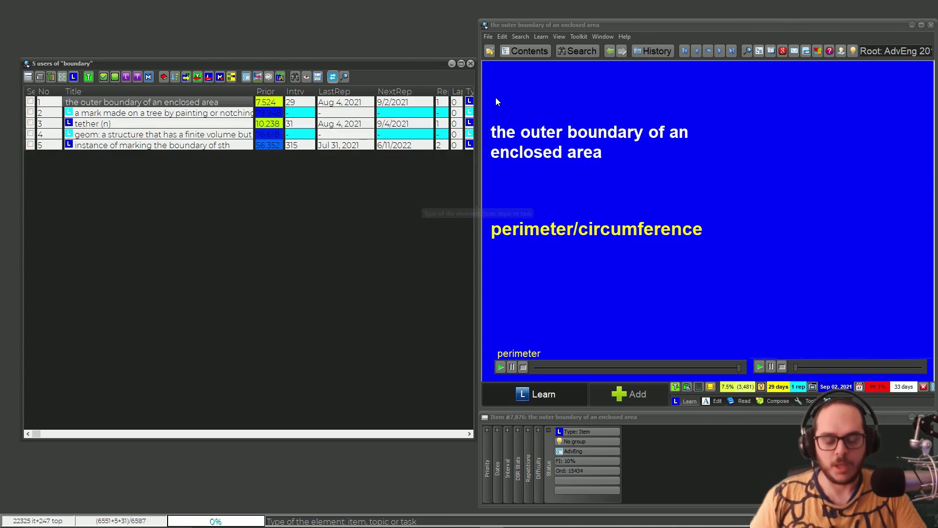
{"action": "left_click", "coordinate": [469, 64]}
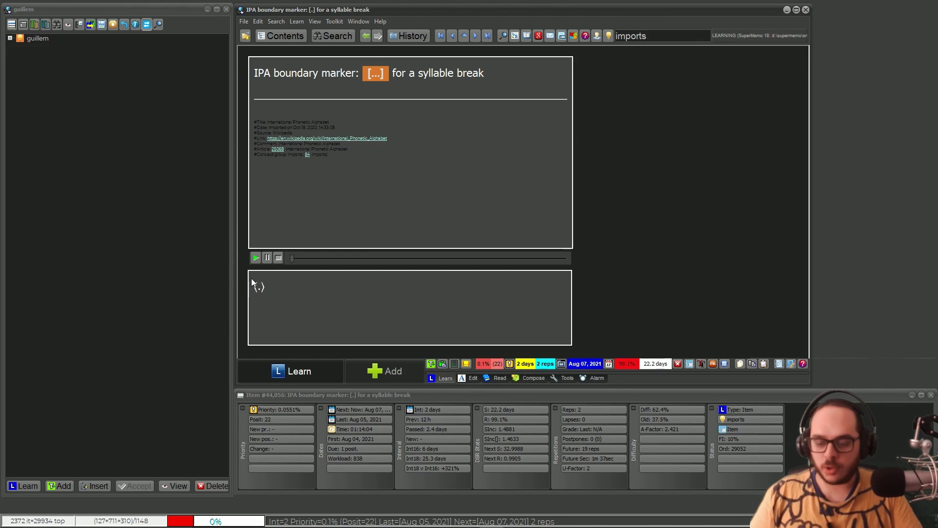
Set the Learning collection's default element to its root concept in the access options
{"action": "left_click", "coordinate": [339, 22]}
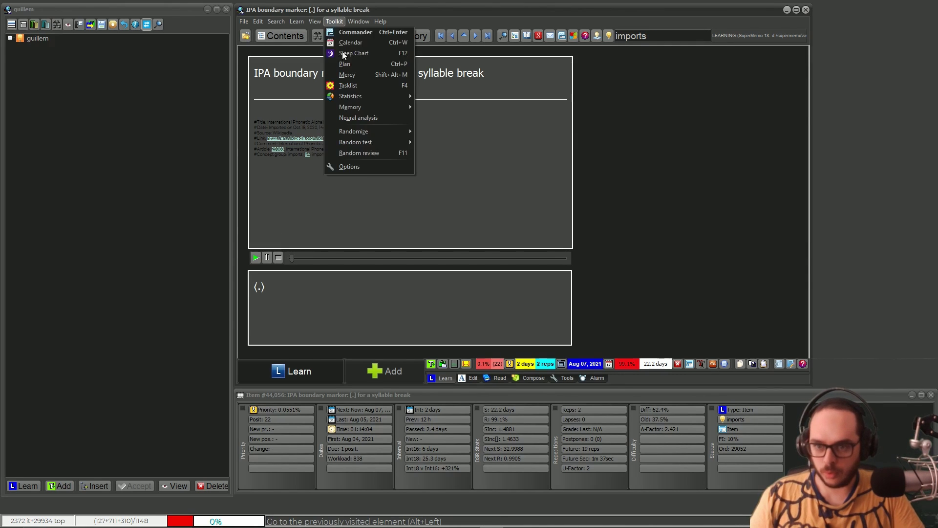
{"action": "left_click", "coordinate": [346, 167]}
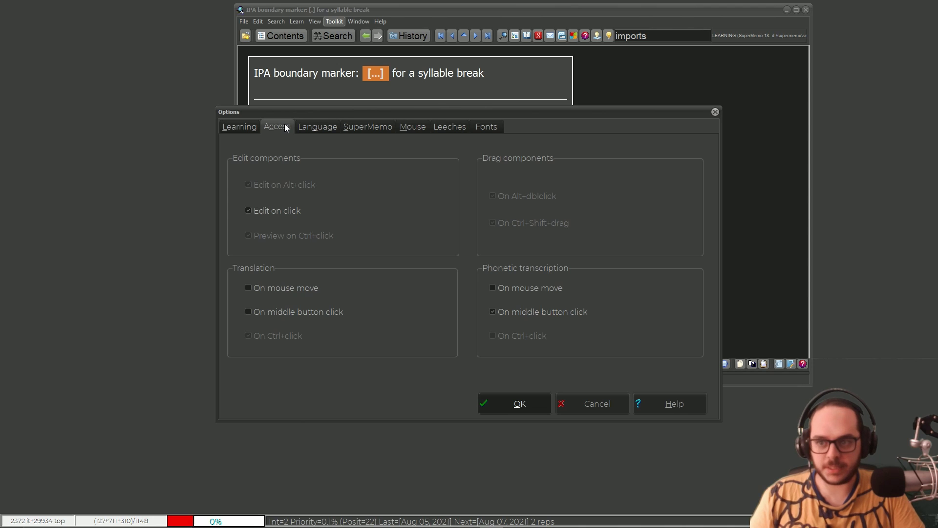
{"action": "left_click", "coordinate": [284, 126]}
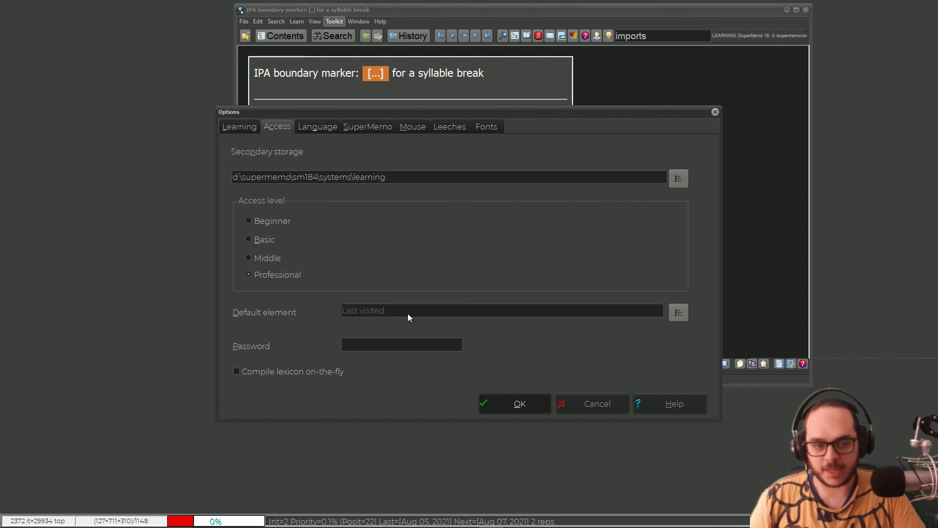
{"action": "left_click", "coordinate": [678, 312]}
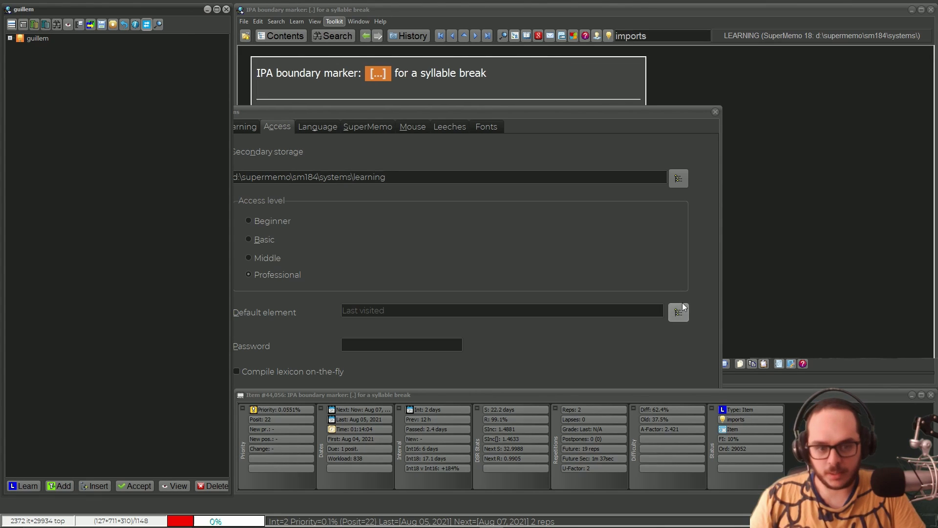
{"action": "left_click", "coordinate": [12, 38]}
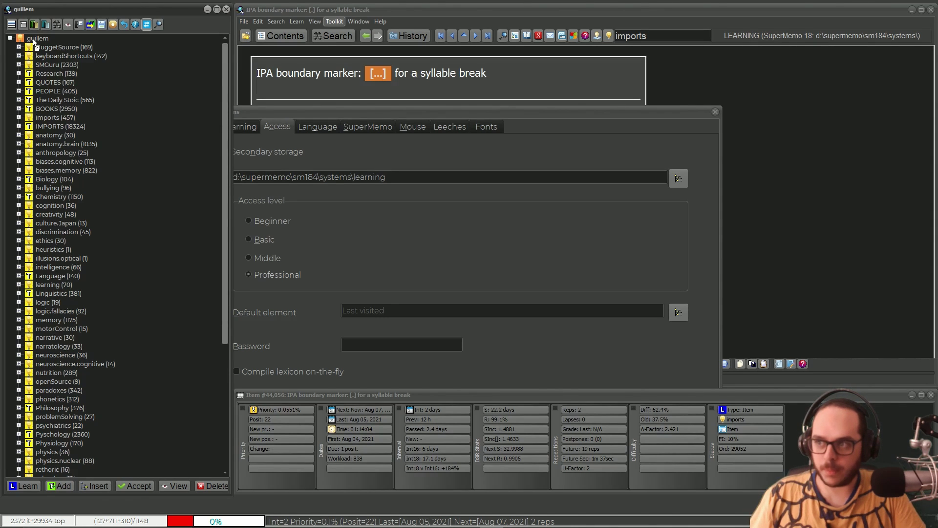
{"action": "double_click", "coordinate": [34, 40]}
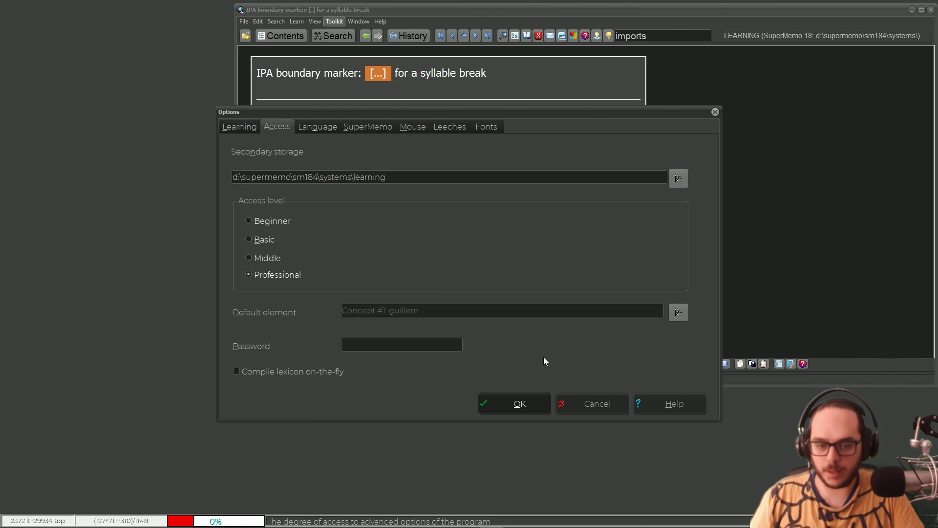
{"action": "left_click", "coordinate": [499, 401]}
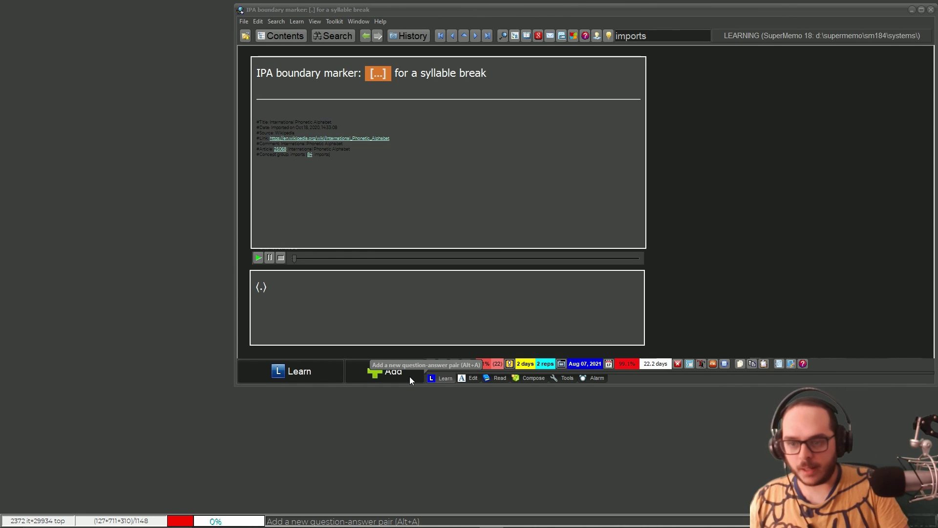
Switch to the Adveng 2018 collection and back to Learning to check its default element, and start learning
{"action": "key", "text": "ctrl+o"}
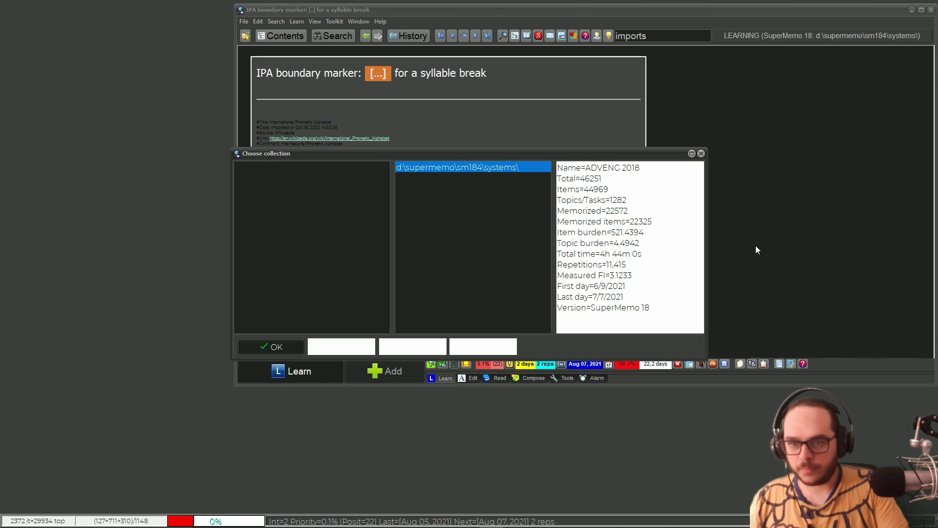
{"action": "key", "text": "Return"}
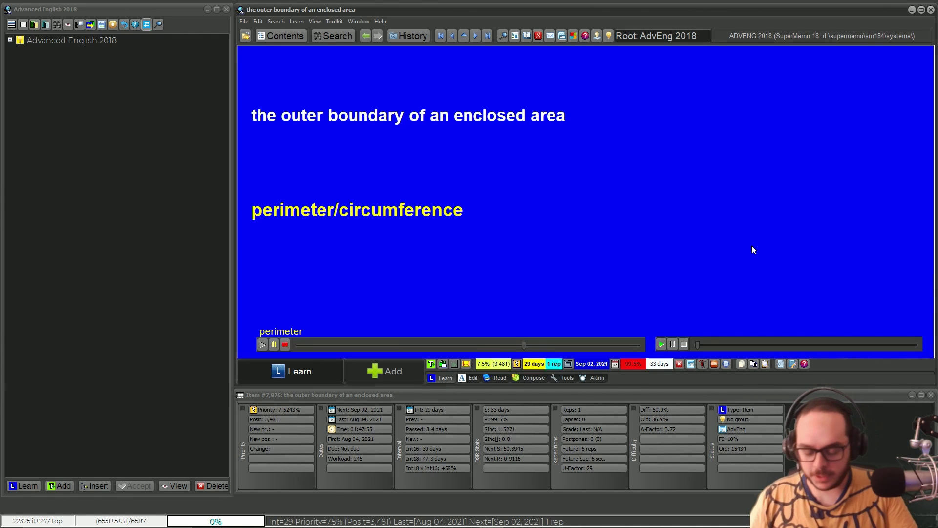
{"action": "key", "text": "ctrl+o"}
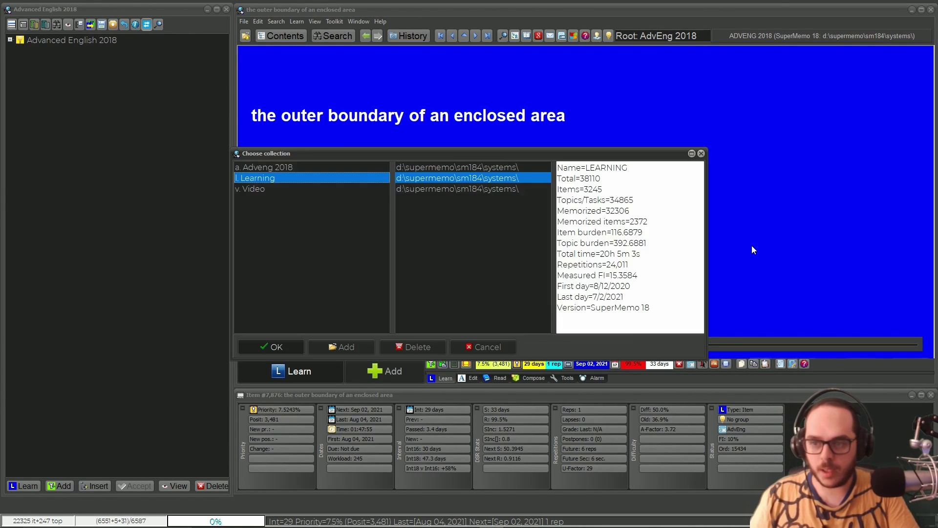
{"action": "key", "text": "Escape"}
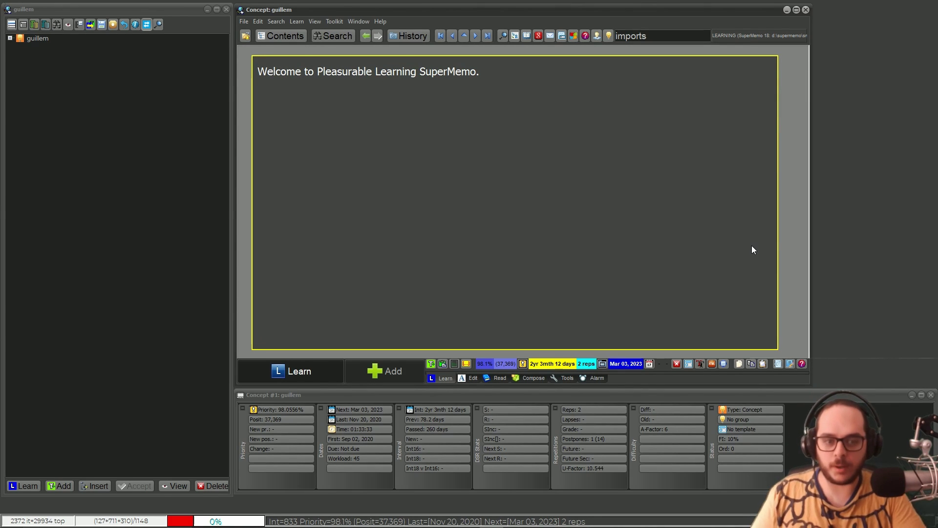
{"action": "left_click", "coordinate": [300, 378]}
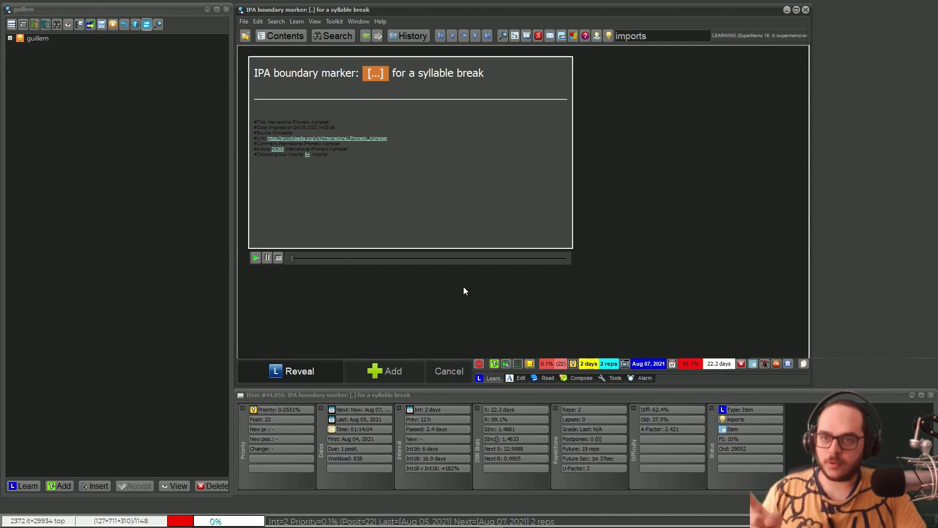
Add a new topic under the root concept with the text "To Do:" and "- clean template for shortcuts" on the following line
{"action": "left_click", "coordinate": [10, 38]}
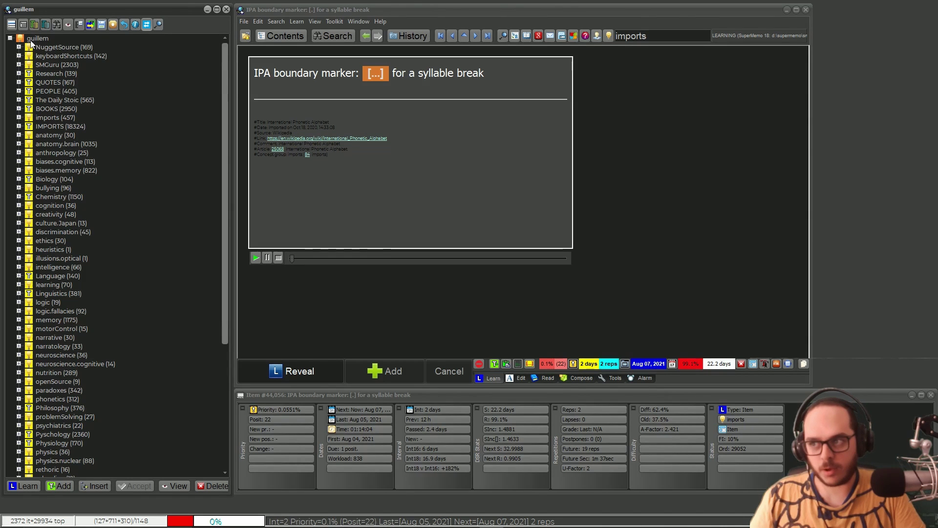
{"action": "left_click", "coordinate": [30, 40]}
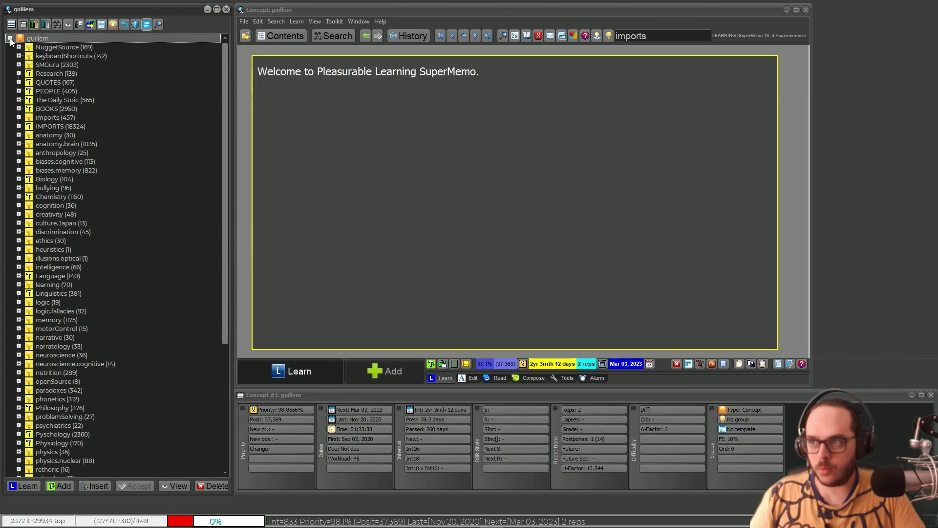
{"action": "key", "text": "alt+n"}
{"action": "type", "text": "To "}
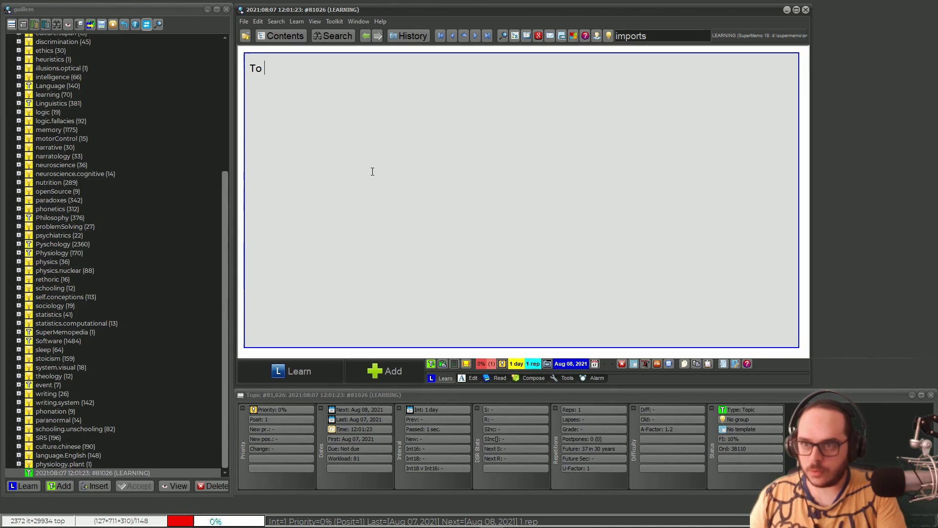
{"action": "type", "text": "Do:"}
{"action": "key", "text": "Return"}
{"action": "type", "text": "- clean temp"}
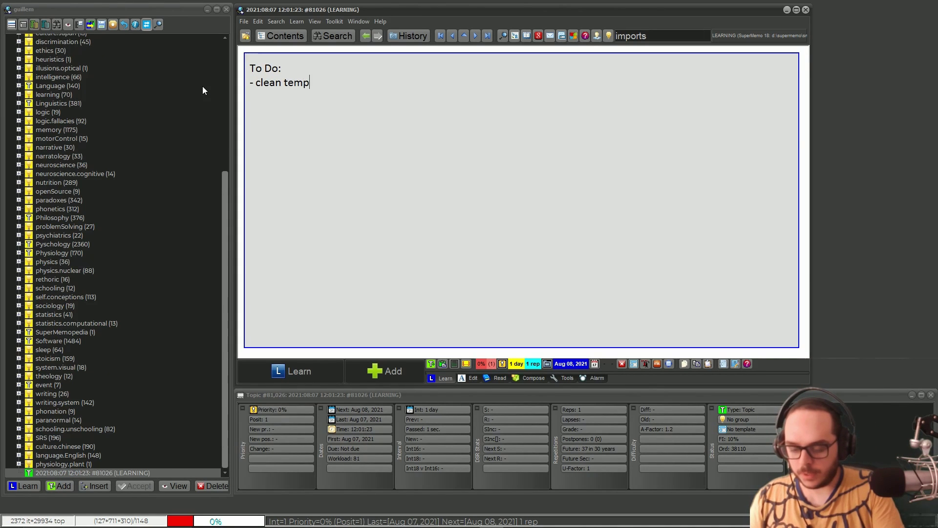
{"action": "type", "text": "late for shortcuts"}
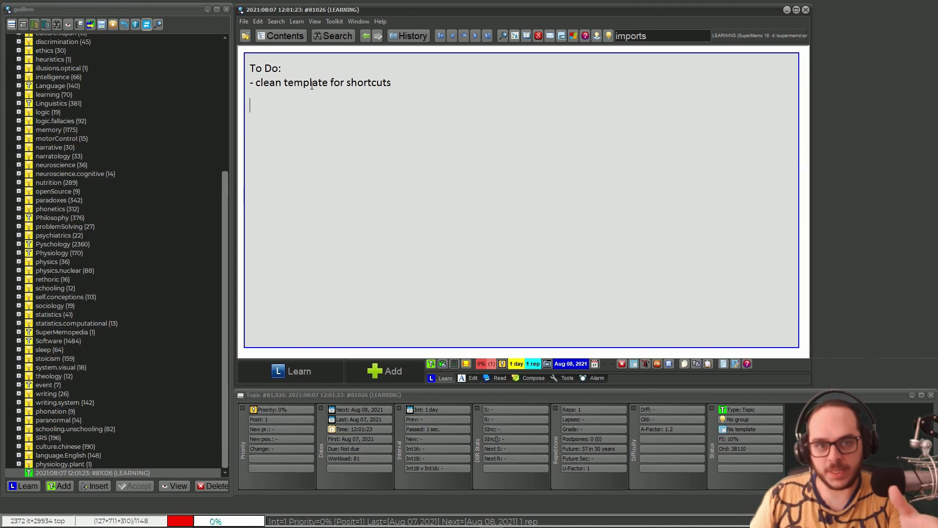
{"action": "key", "text": "Escape"}
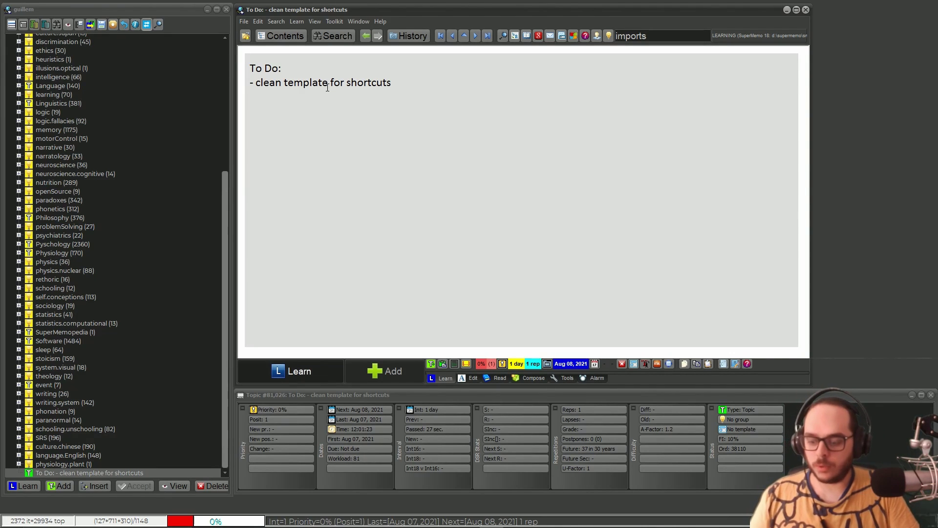
Set the Learning collection's default element to the topic "To Do: - clean template for shortcuts"
{"action": "left_click", "coordinate": [334, 21]}
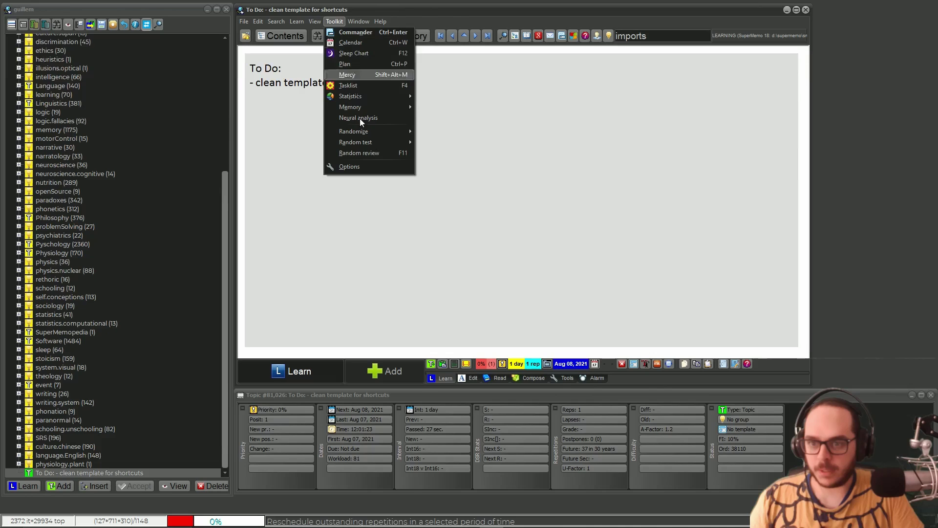
{"action": "left_click", "coordinate": [366, 167]}
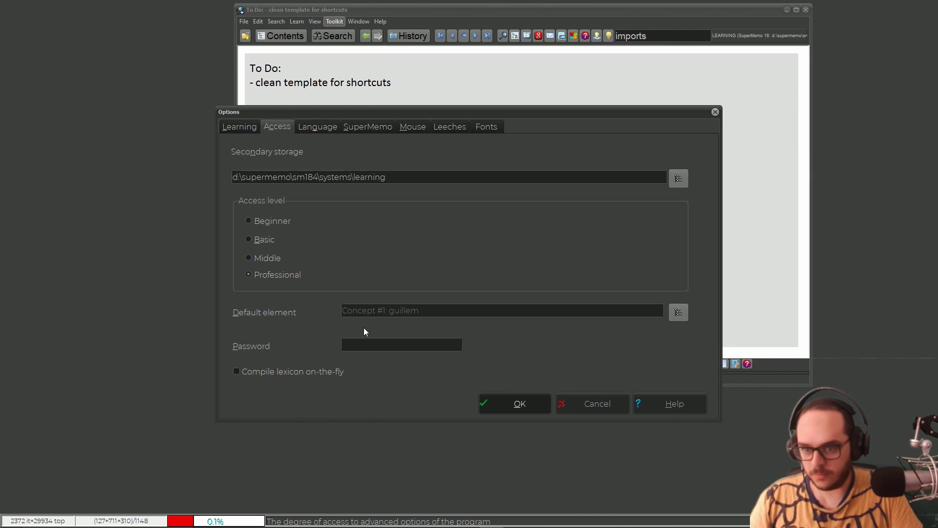
{"action": "left_click", "coordinate": [678, 311]}
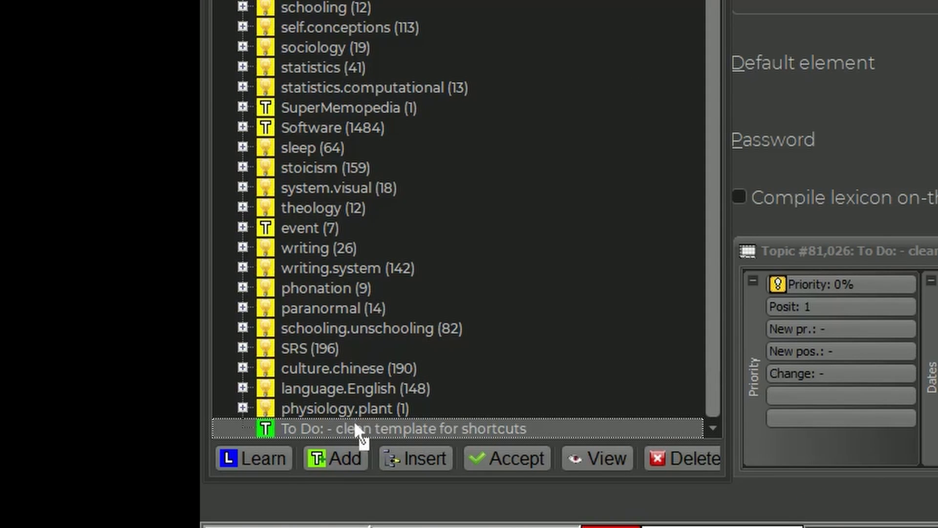
{"action": "left_click", "coordinate": [355, 424]}
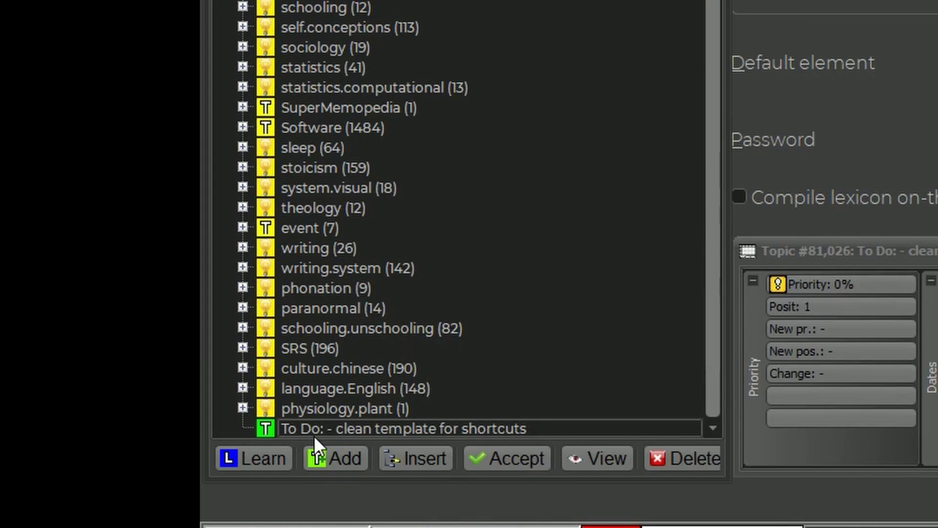
{"action": "key", "text": "Return"}
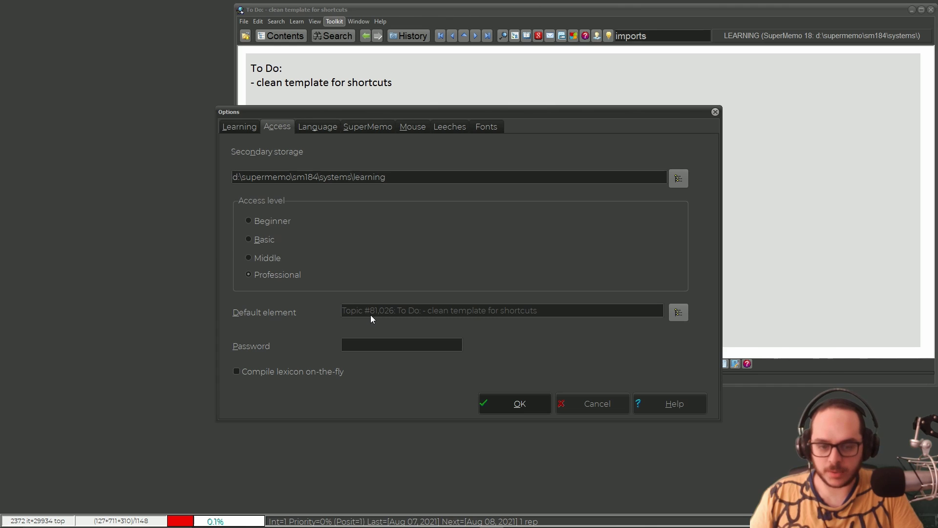
{"action": "left_click", "coordinate": [500, 403]}
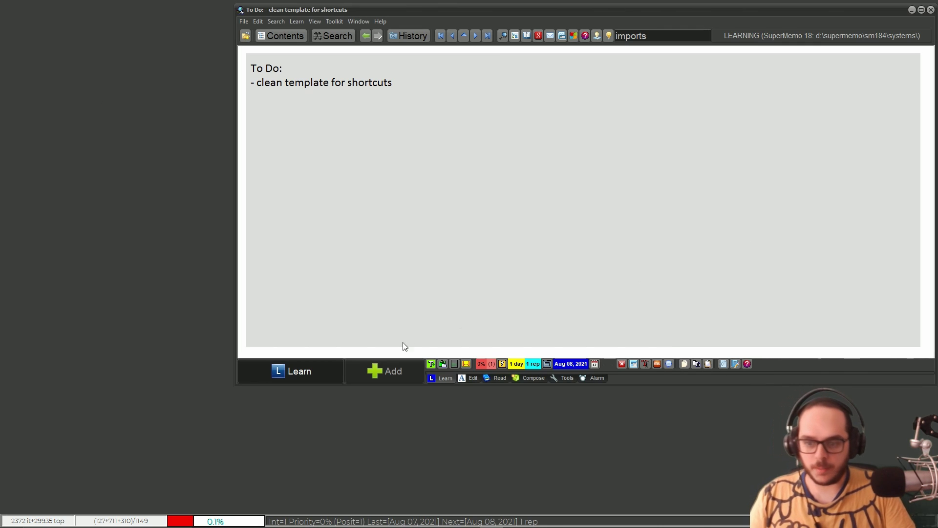
Start learning in the Learning collection and switch to the Adveng 2018 collection
{"action": "left_click", "coordinate": [300, 371]}
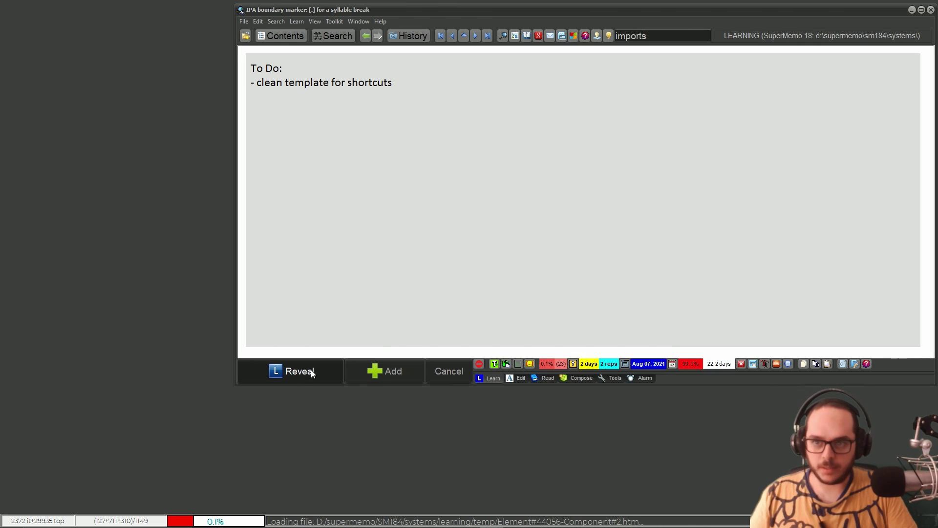
{"action": "key", "text": "ctrl+o"}
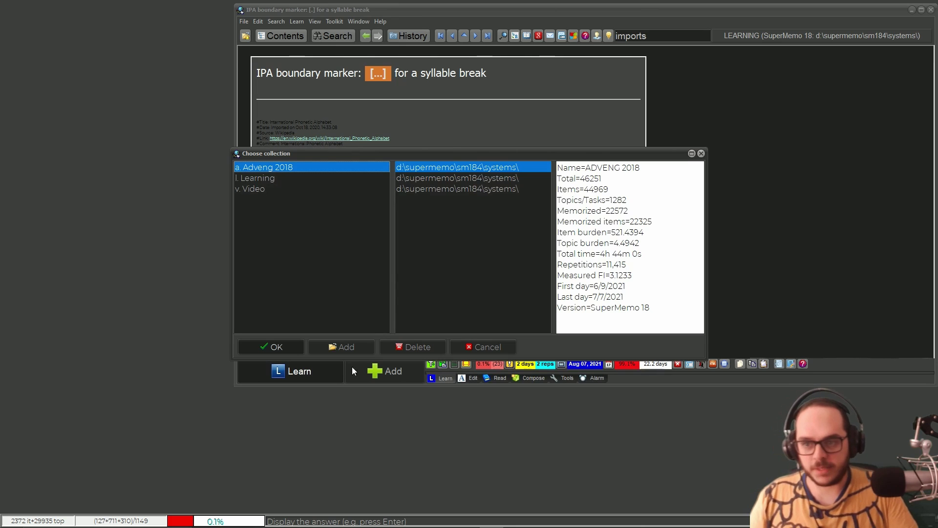
{"action": "left_click", "coordinate": [269, 179]}
{"action": "key", "text": "a"}
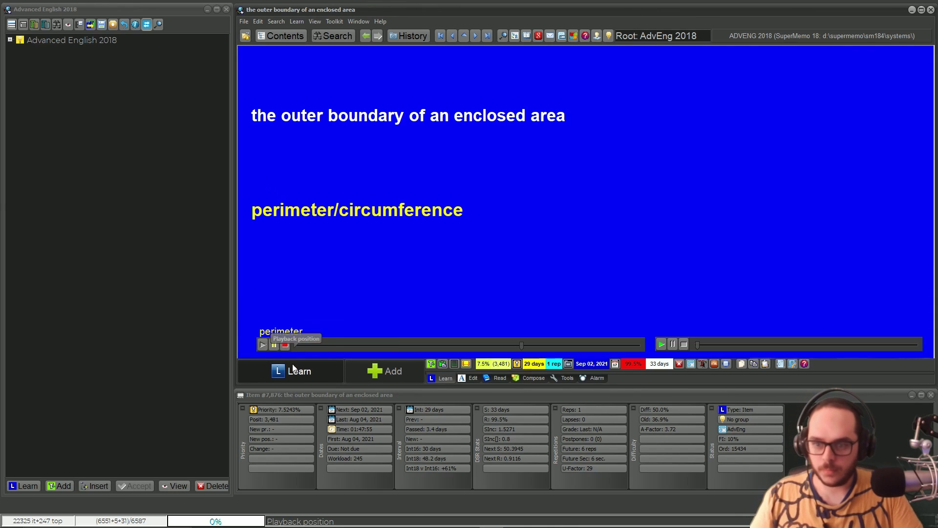
Start learning in Adveng 2018, switch to the Learning collection to check its default element, and return to Adveng 2018
{"action": "left_click", "coordinate": [293, 371]}
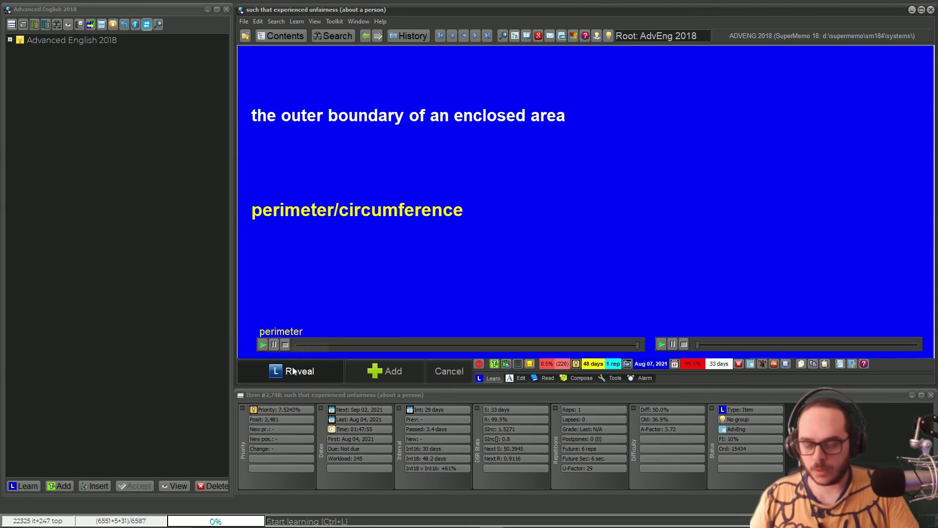
{"action": "key", "text": "ctrl+o"}
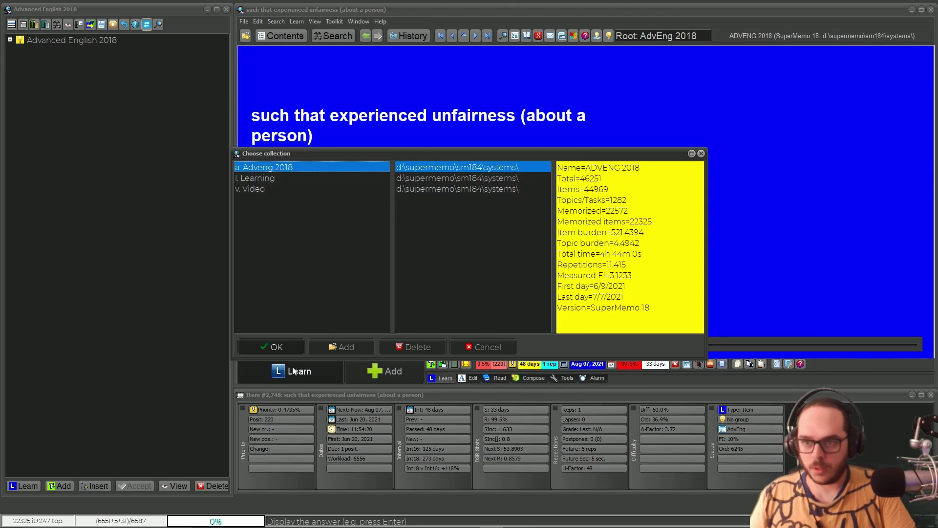
{"action": "key", "text": "g"}
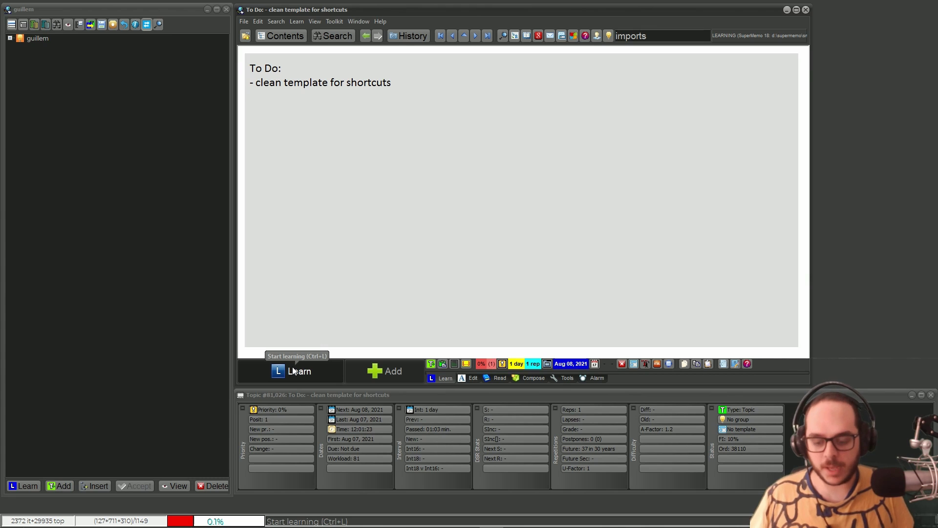
{"action": "key", "text": "ctrl+o"}
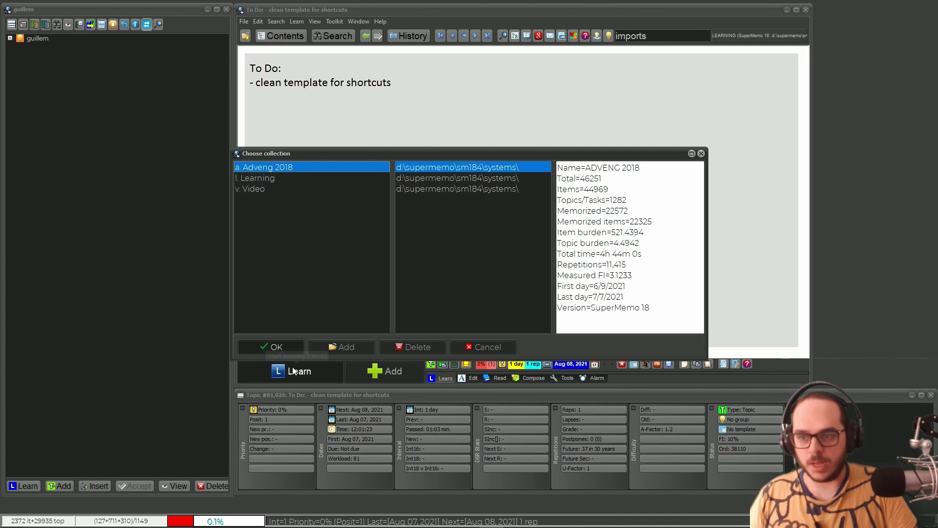
{"action": "key", "text": "Return"}
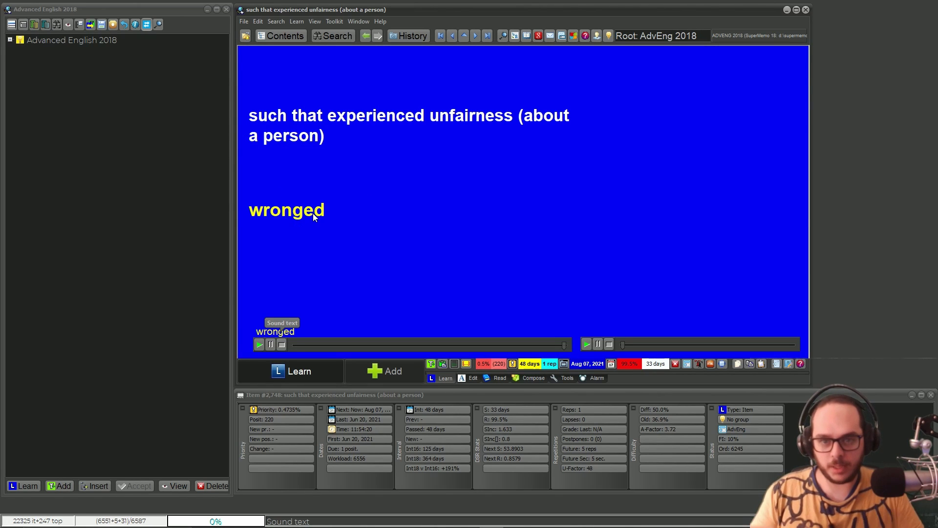
Set the Adveng 2018 collection's default element to the root concept "Advanced English 2018"
{"action": "left_click", "coordinate": [338, 24]}
{"action": "left_click", "coordinate": [371, 167]}
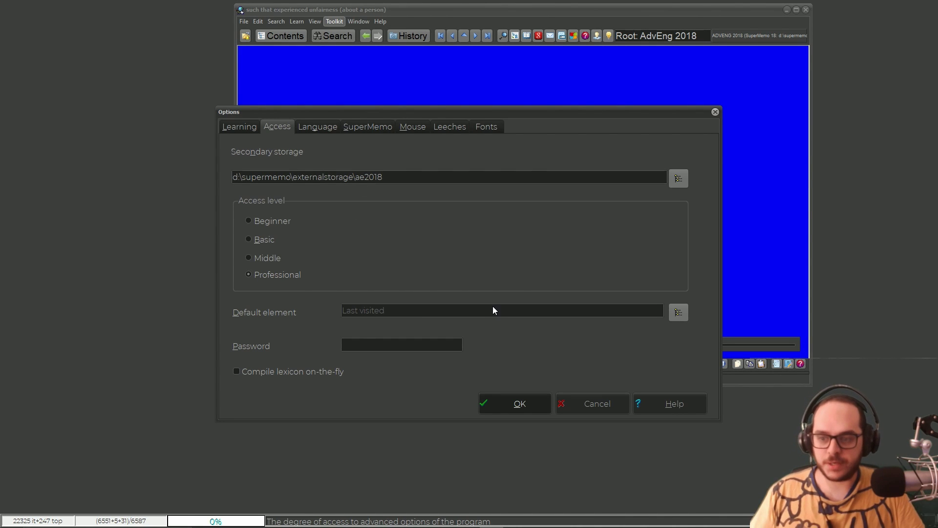
{"action": "left_click", "coordinate": [677, 312]}
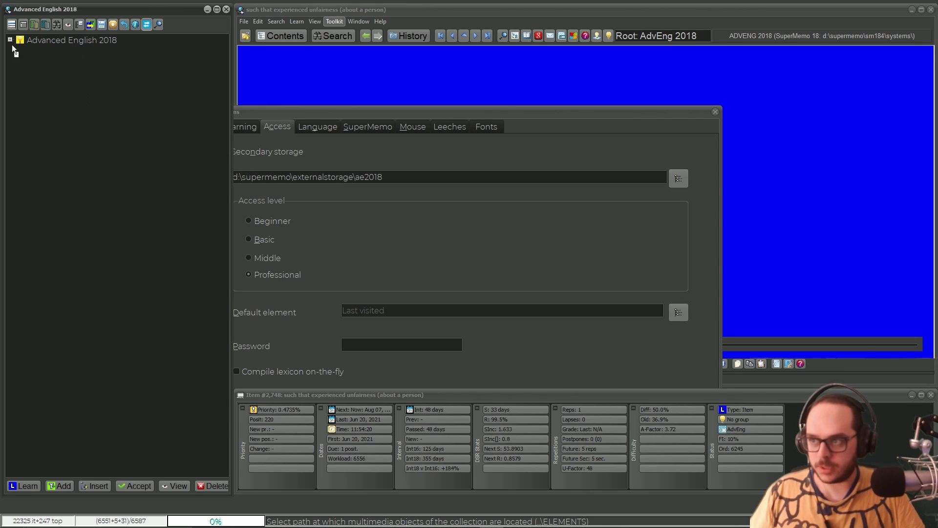
{"action": "double_click", "coordinate": [26, 40]}
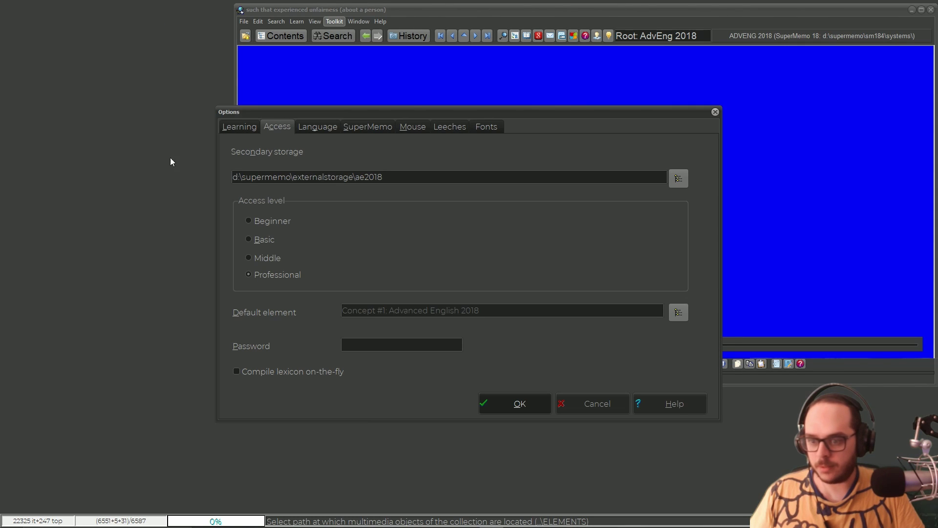
{"action": "left_click", "coordinate": [505, 399]}
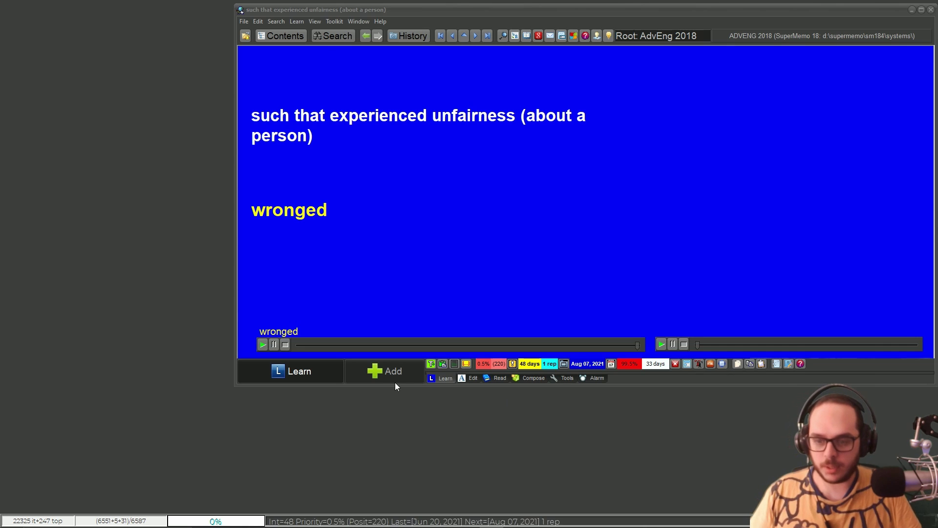
Start learning in Adveng 2018, grade the item about experienced unfairness, and continue to the next repetition
{"action": "left_click", "coordinate": [328, 374]}
{"action": "left_click", "coordinate": [328, 375]}
{"action": "left_click", "coordinate": [327, 374]}
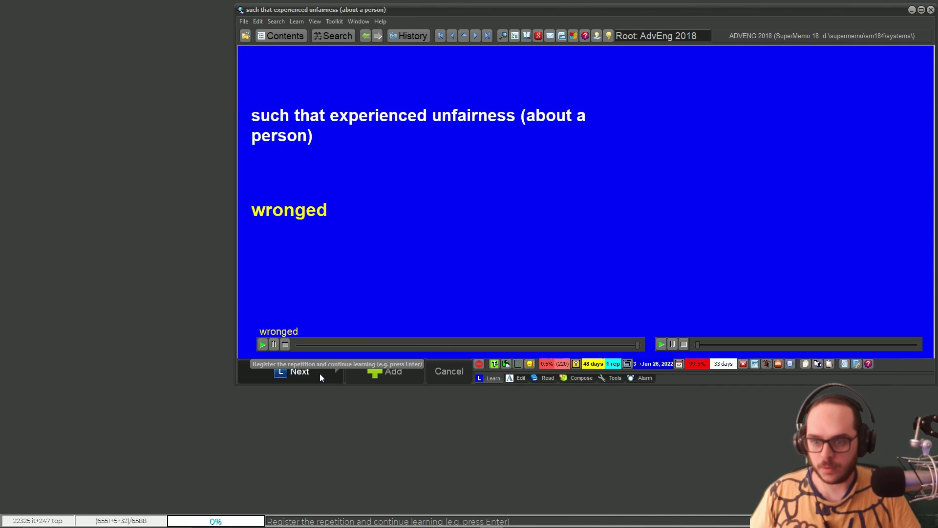
{"action": "left_click", "coordinate": [310, 372]}
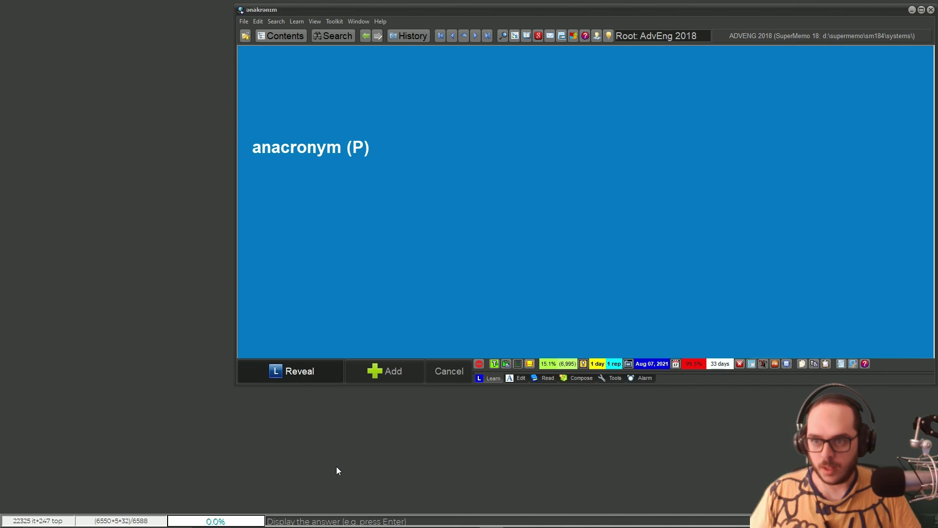
Switch from Adveng 2018 to the Learning collection to check which element opens
{"action": "key", "text": "ctrl+alt+c"}
{"action": "key", "text": "Escape"}
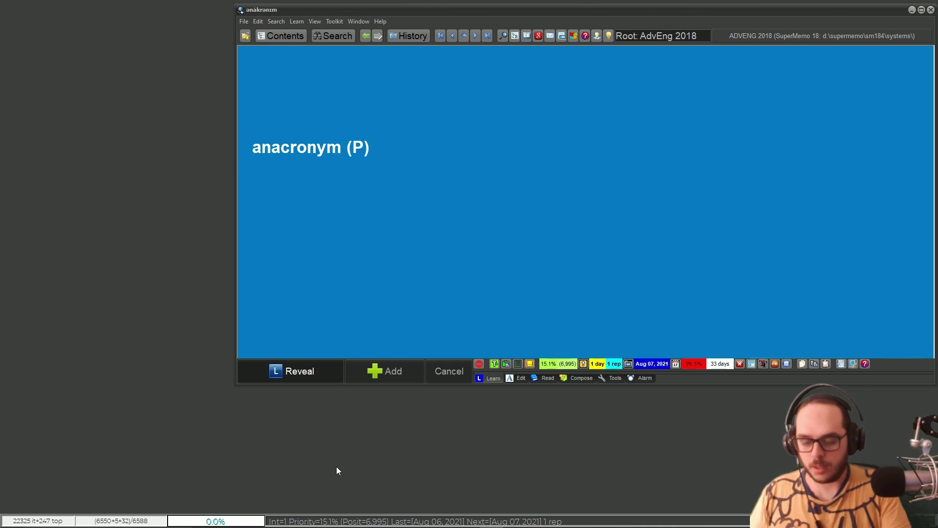
{"action": "key", "text": "ctrl+alt+c"}
{"action": "key", "text": "Down"}
{"action": "key", "text": "Return"}
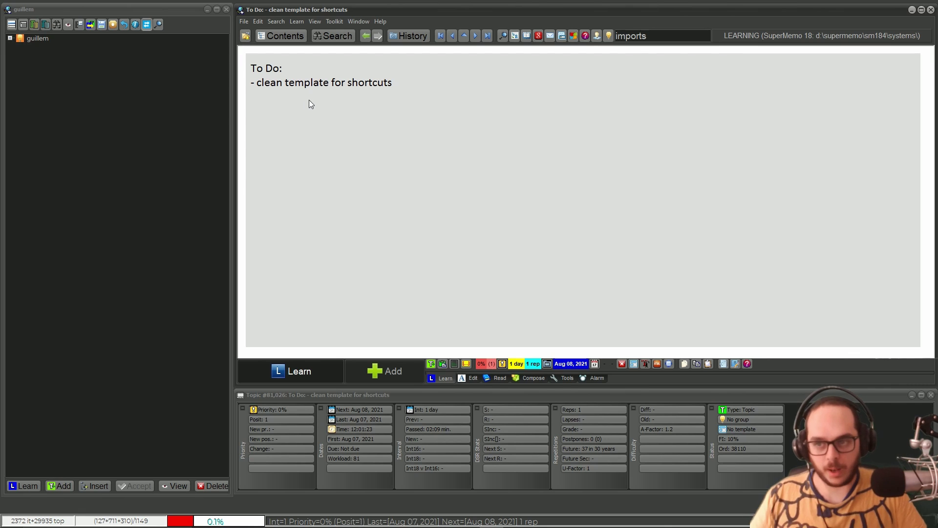
Start learning in the Learning collection and switch to Adveng 2018 to check its new default element
{"action": "left_click", "coordinate": [288, 376]}
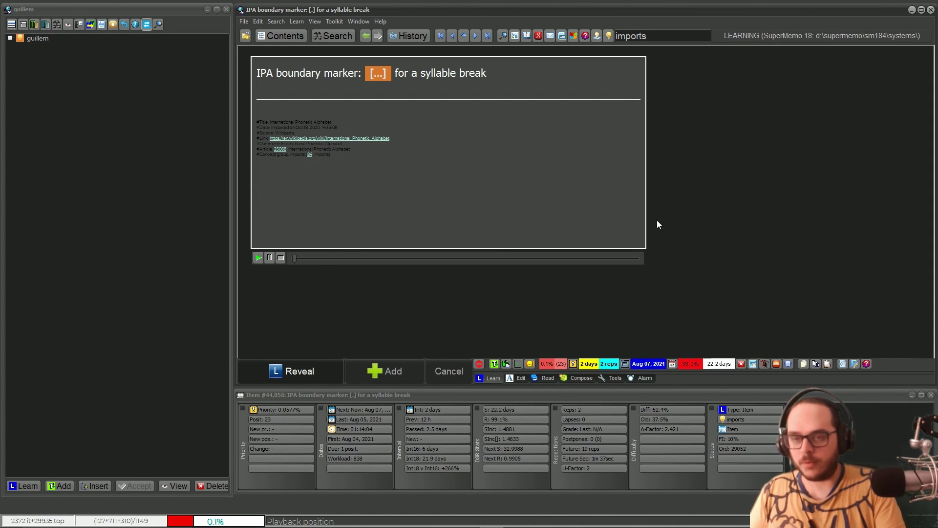
{"action": "key", "text": "ctrl+o"}
{"action": "key", "text": "Return"}
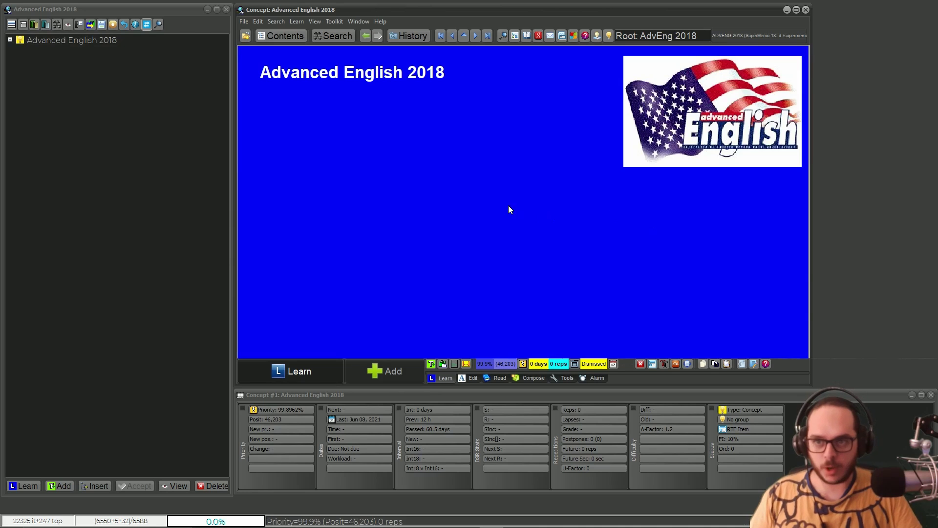
Set the default element back to Last visited in both the Adveng 2018 and Learning collections
{"action": "left_click", "coordinate": [332, 26]}
{"action": "left_click", "coordinate": [364, 166]}
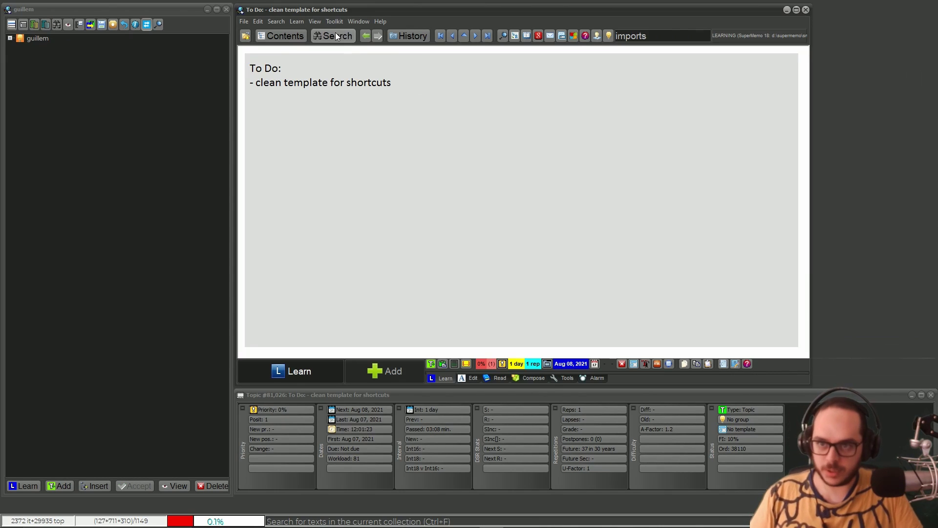
{"action": "left_click", "coordinate": [334, 23]}
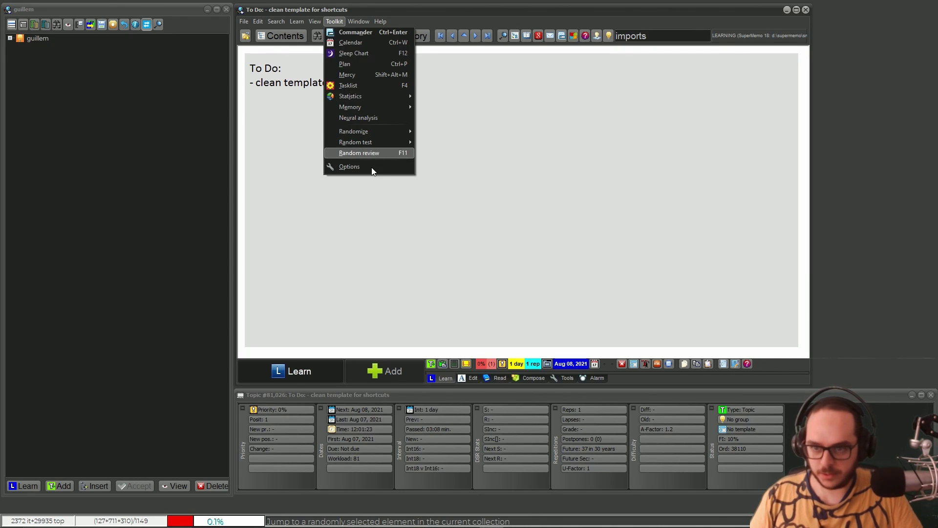
{"action": "left_click", "coordinate": [360, 153]}
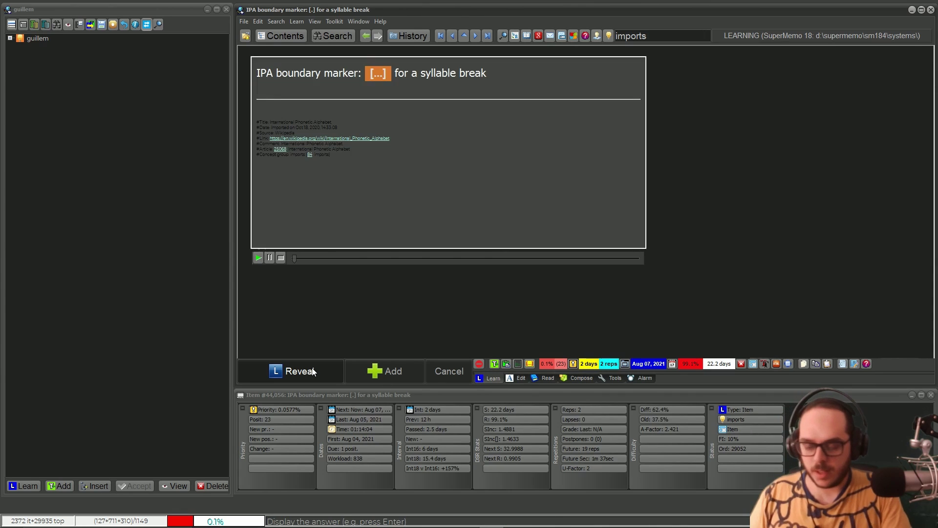
Switch to Adveng 2018, start learning there, and switch to Learning to check that its last visited element opens
{"action": "key", "text": "ctrl+o"}
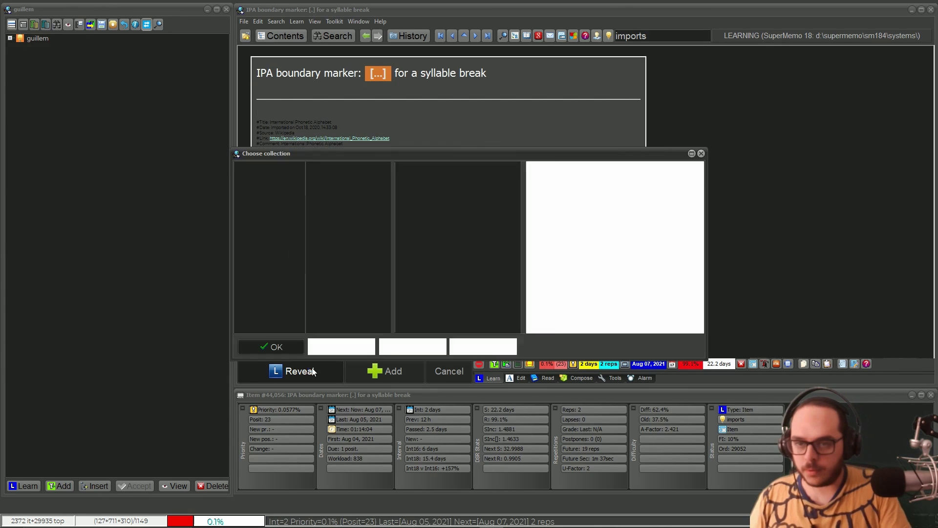
{"action": "key", "text": "Return"}
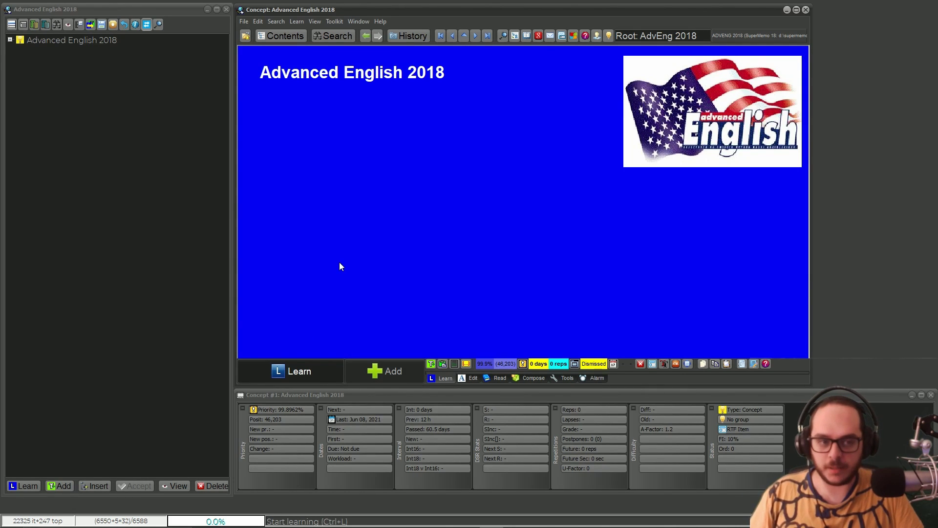
{"action": "left_click", "coordinate": [280, 378]}
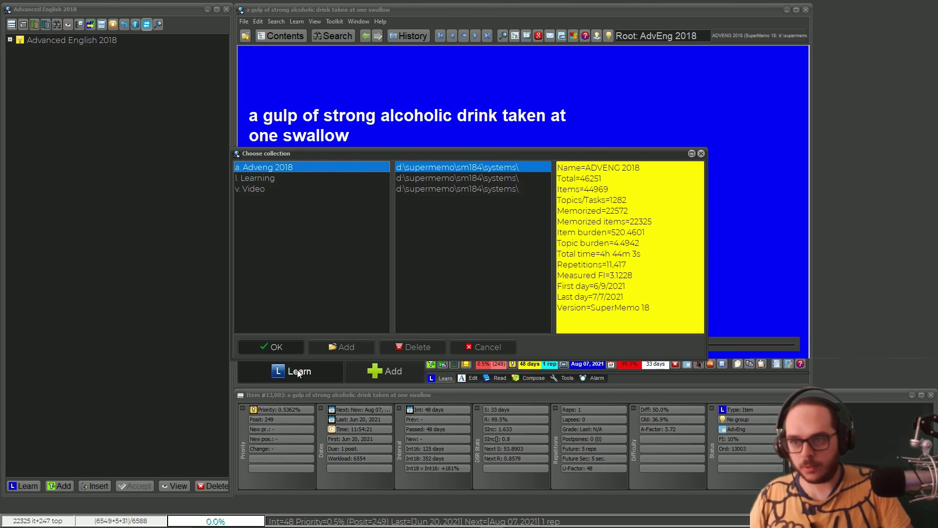
{"action": "left_click", "coordinate": [299, 372]}
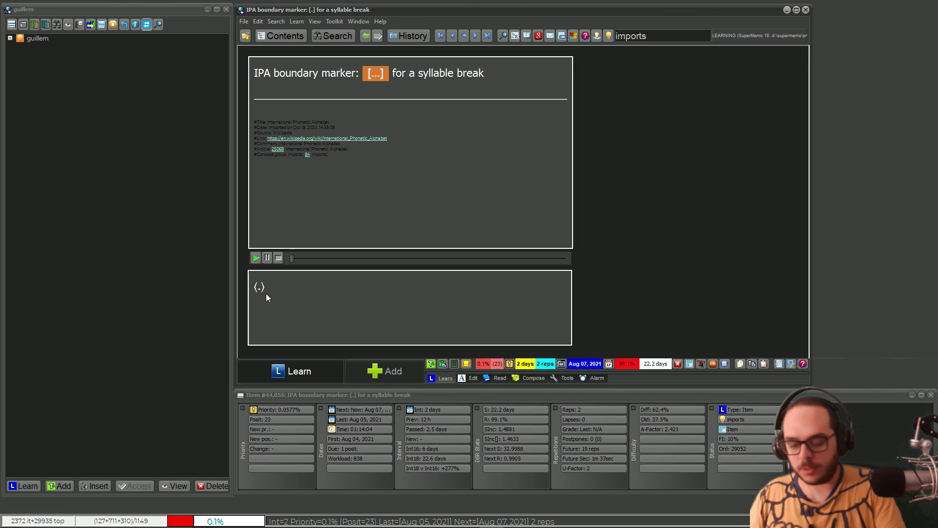
Return to Adveng 2018 to check its last visited element, start learning, and open the collection chooser
{"action": "key", "text": "ctrl+o"}
{"action": "key", "text": "Return"}
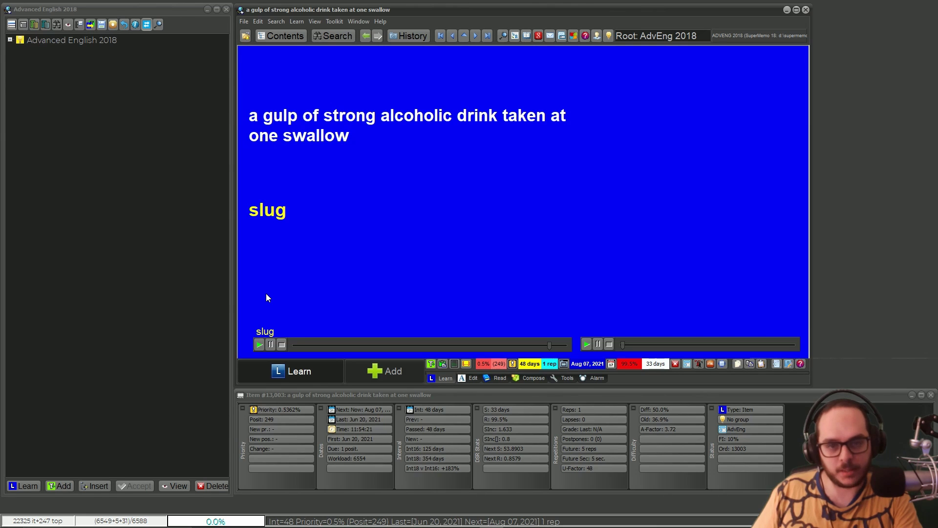
{"action": "right_click", "coordinate": [323, 228]}
{"action": "left_click", "coordinate": [303, 226]}
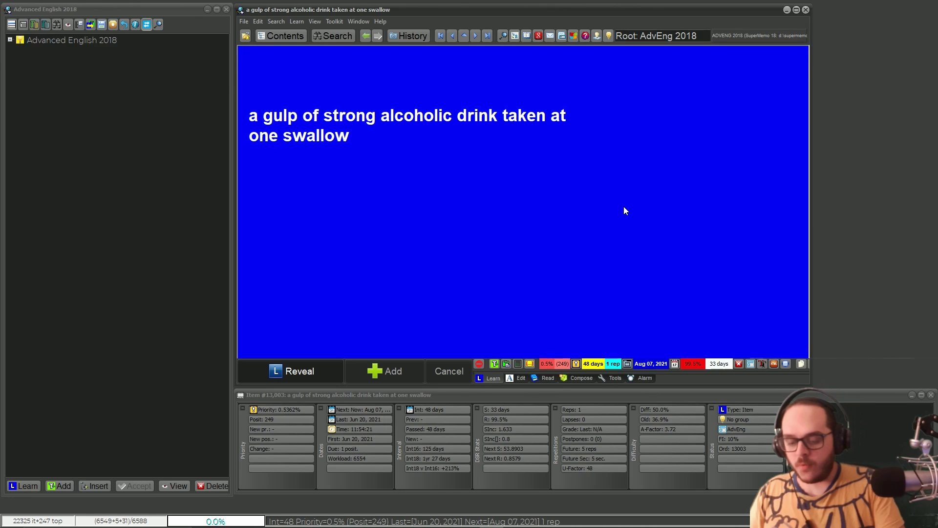
{"action": "key", "text": "ctrl+o"}
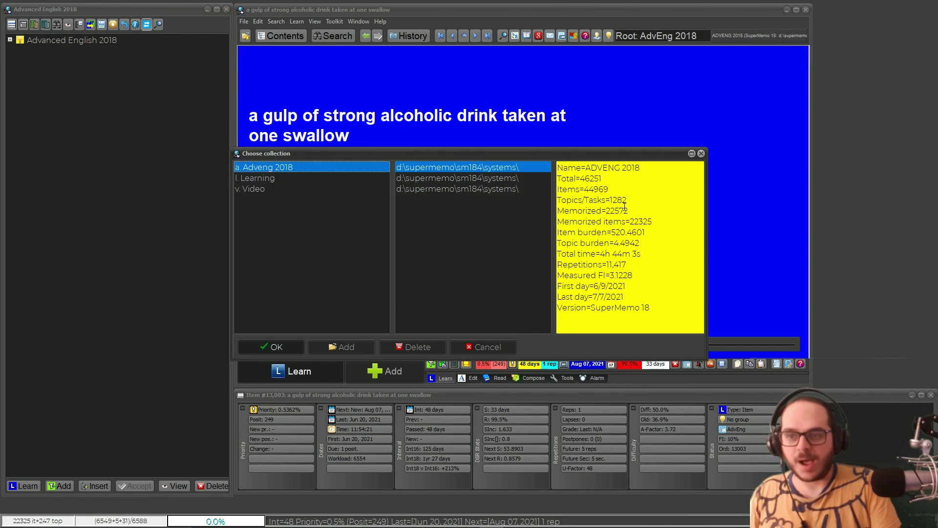